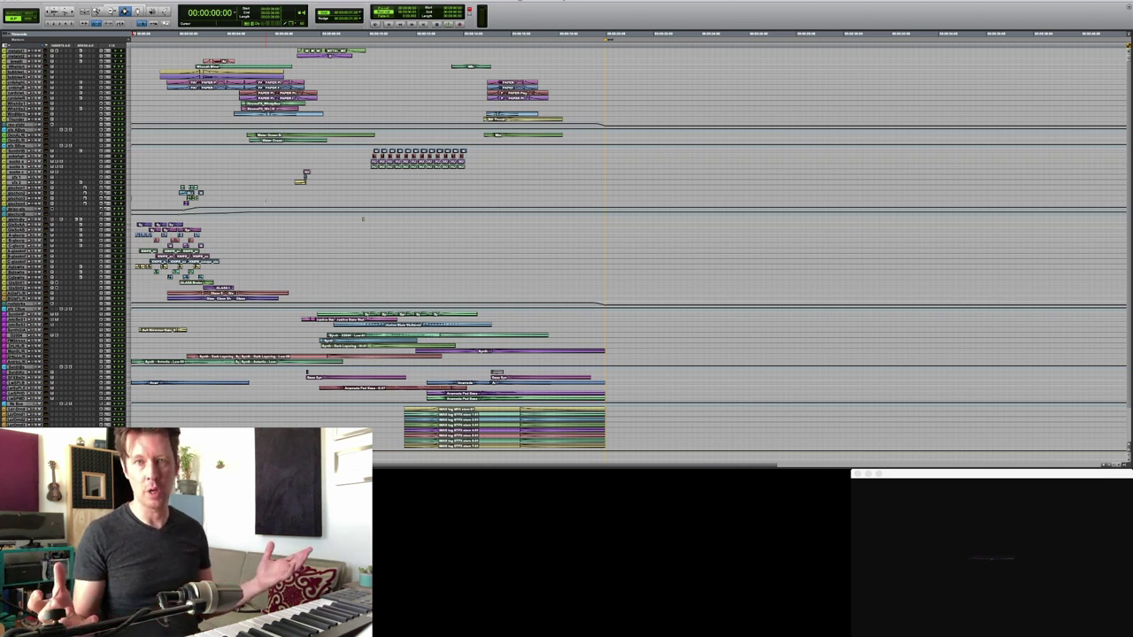
Play the IMAX logo soundscape with the promo video twice, then return to 00:00:00:00
key("space")
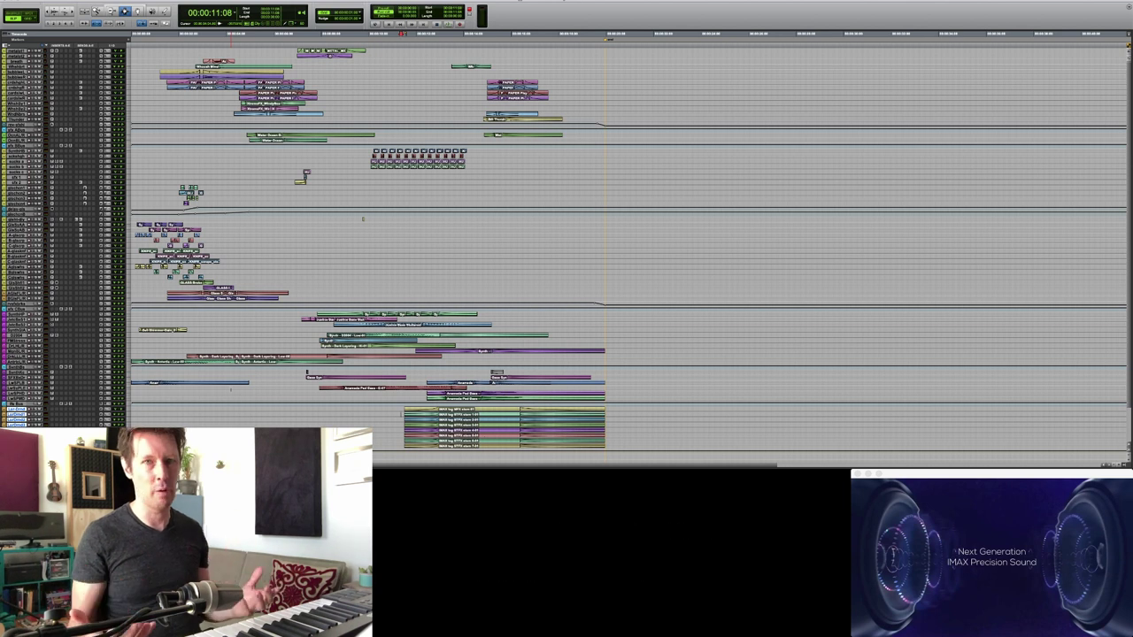
key("space")
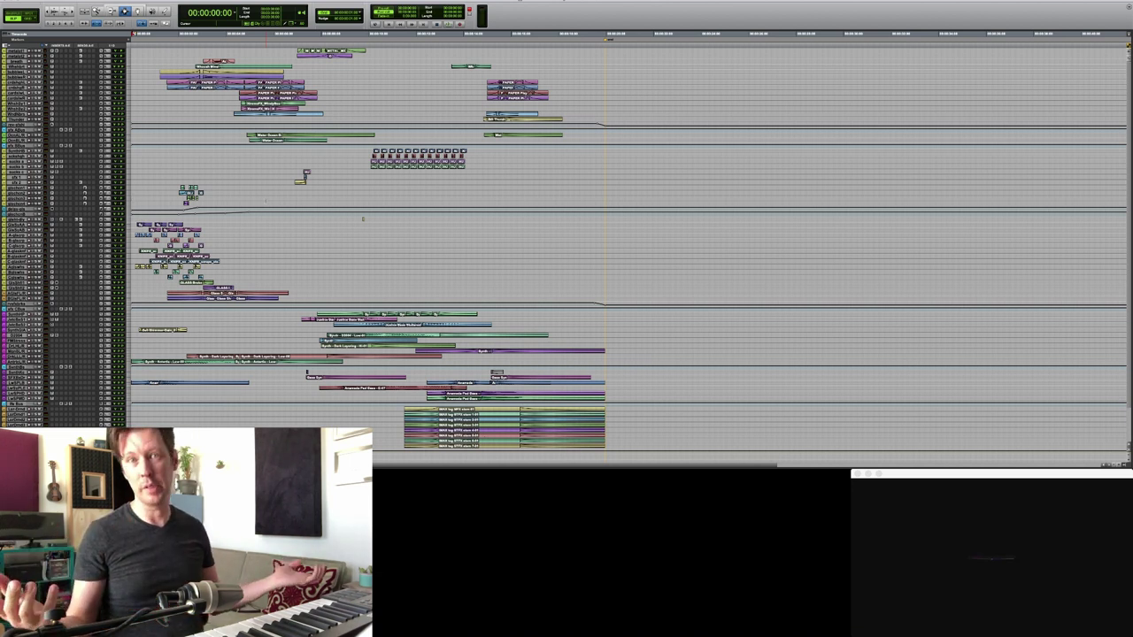
key("space")
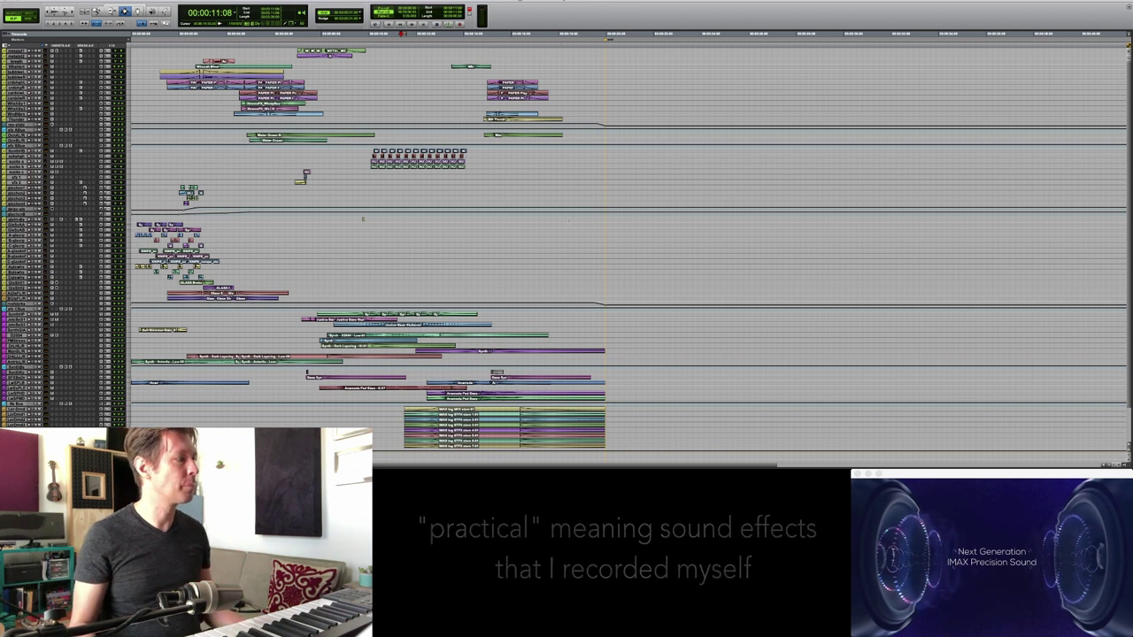
key("Return")
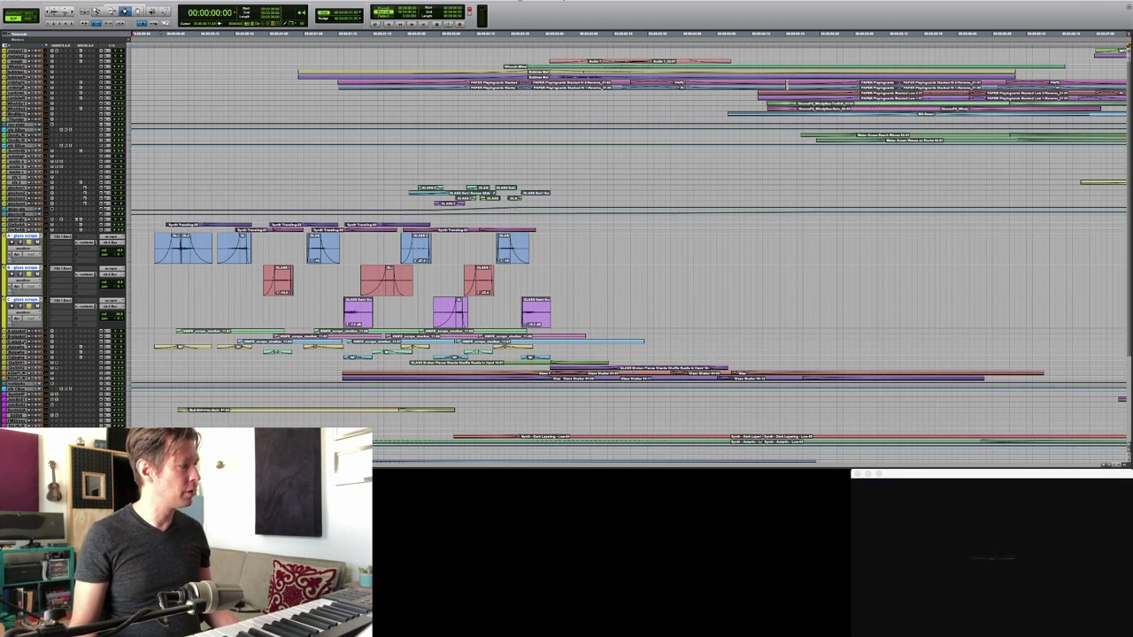
Enlarge the three glass knife tracks to show their clips and play them
left_click(16, 338)
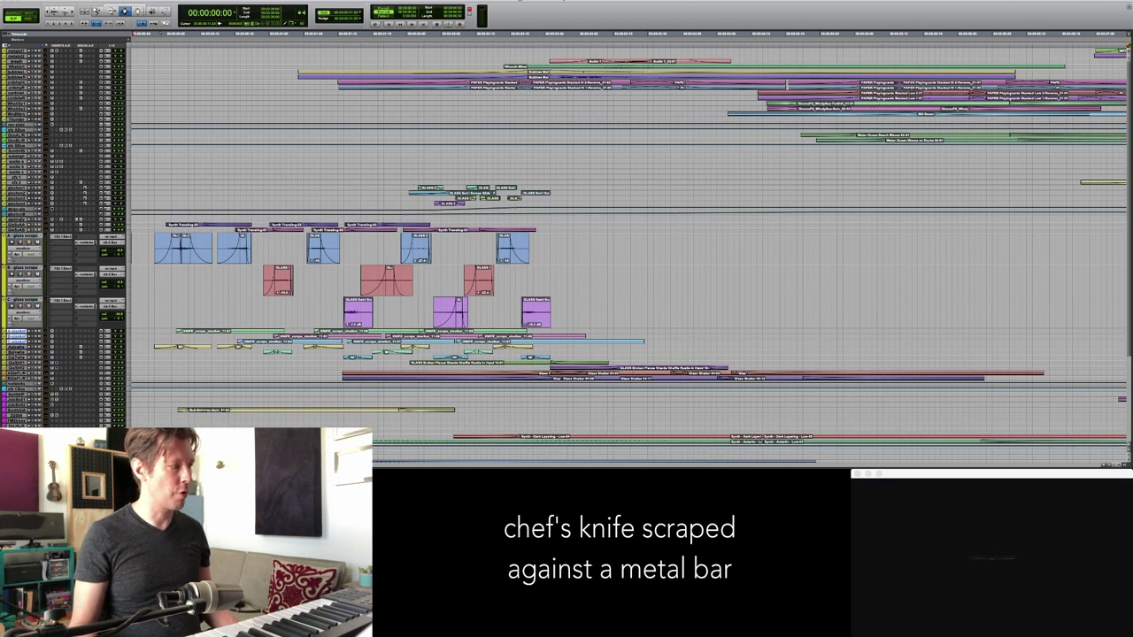
key("ctrl+Down")
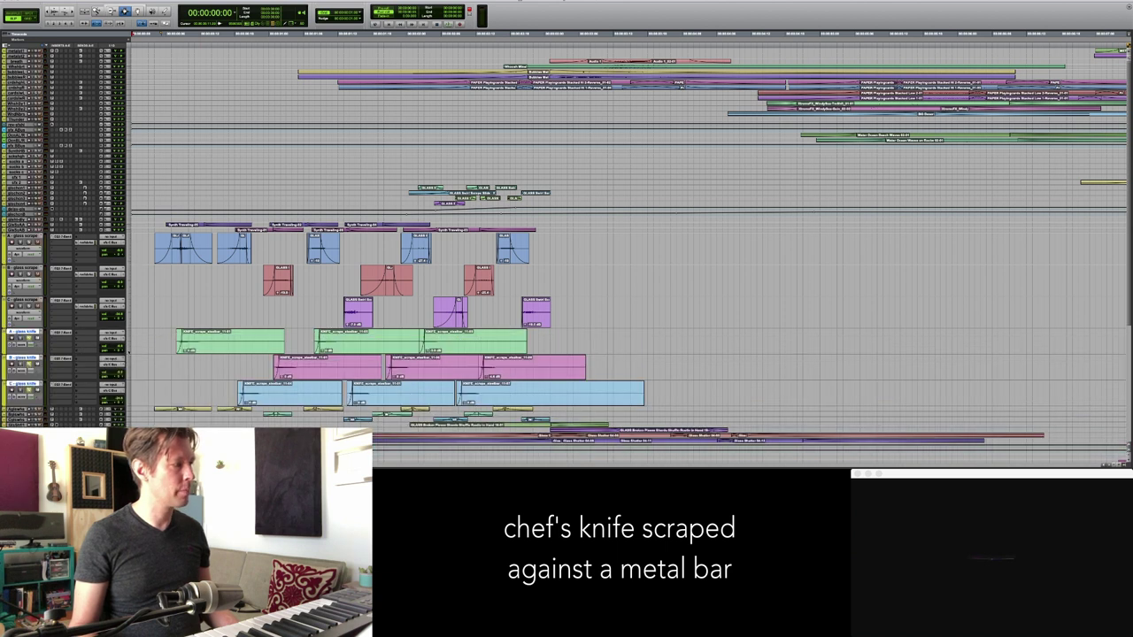
key("space")
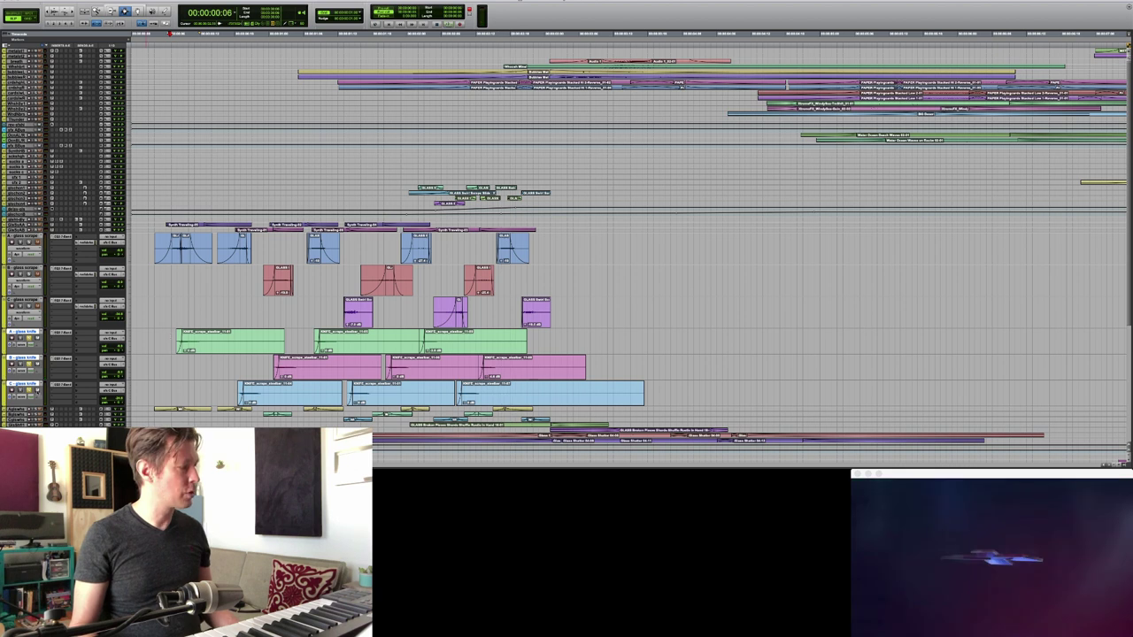
Enlarge the tracks below the glass knife tracks and audition the layers from the start
left_click(16, 409)
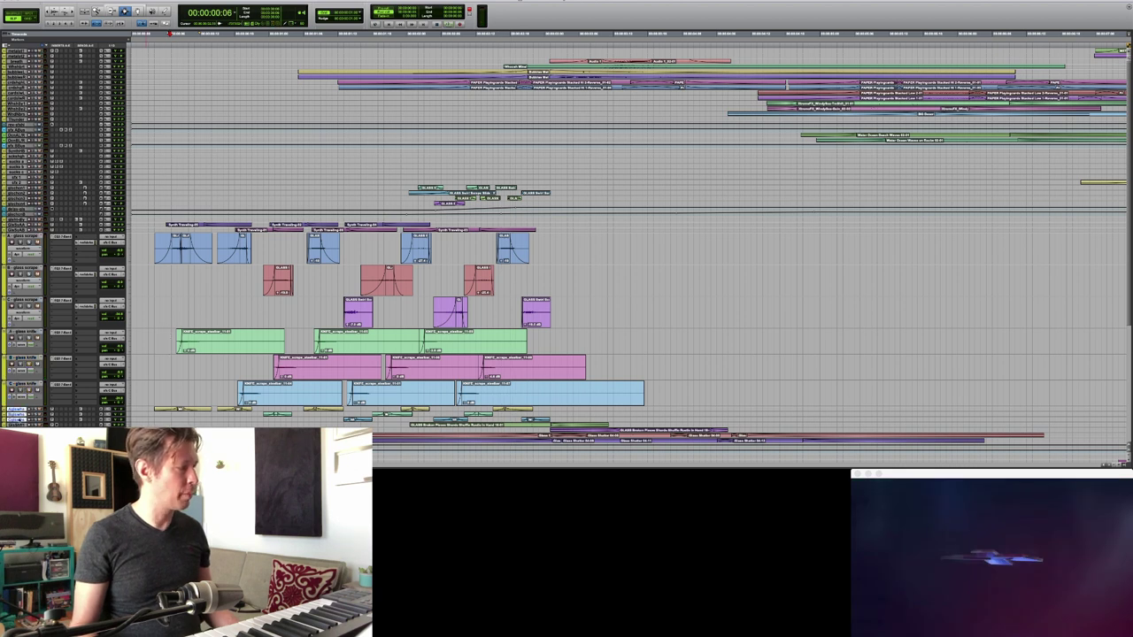
key("ctrl+Down")
key("ctrl+Down")
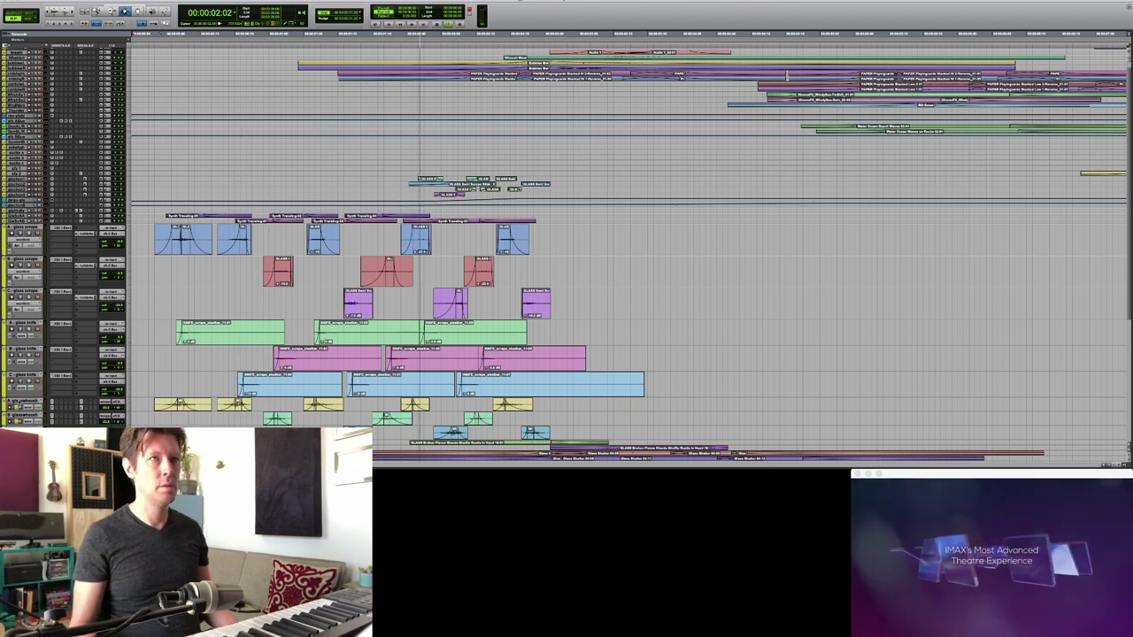
key("space")
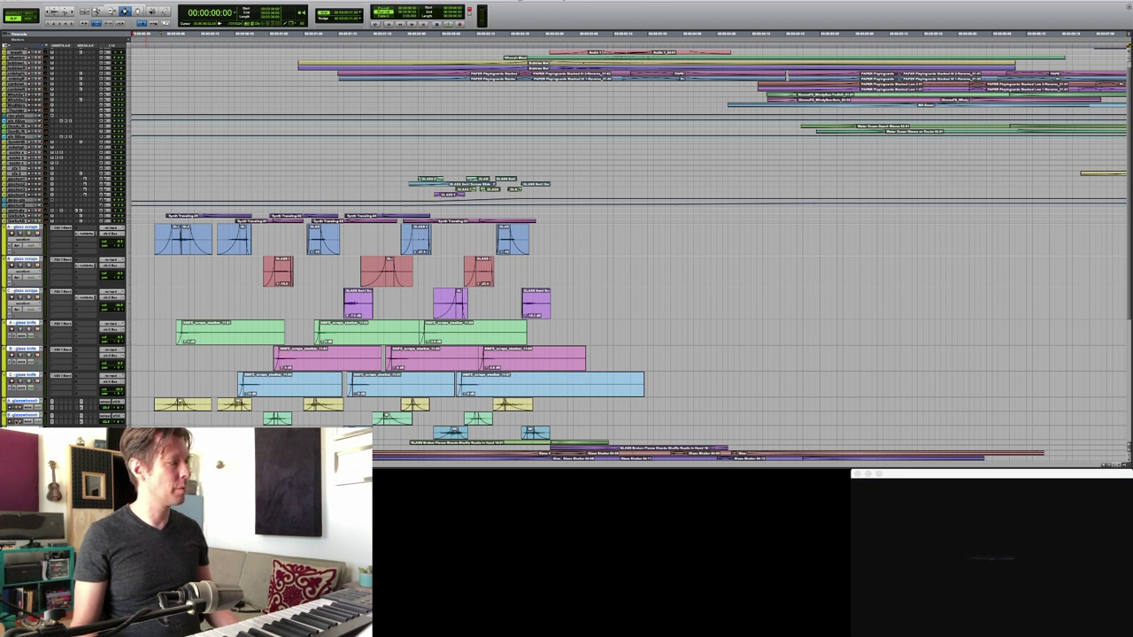
key("space")
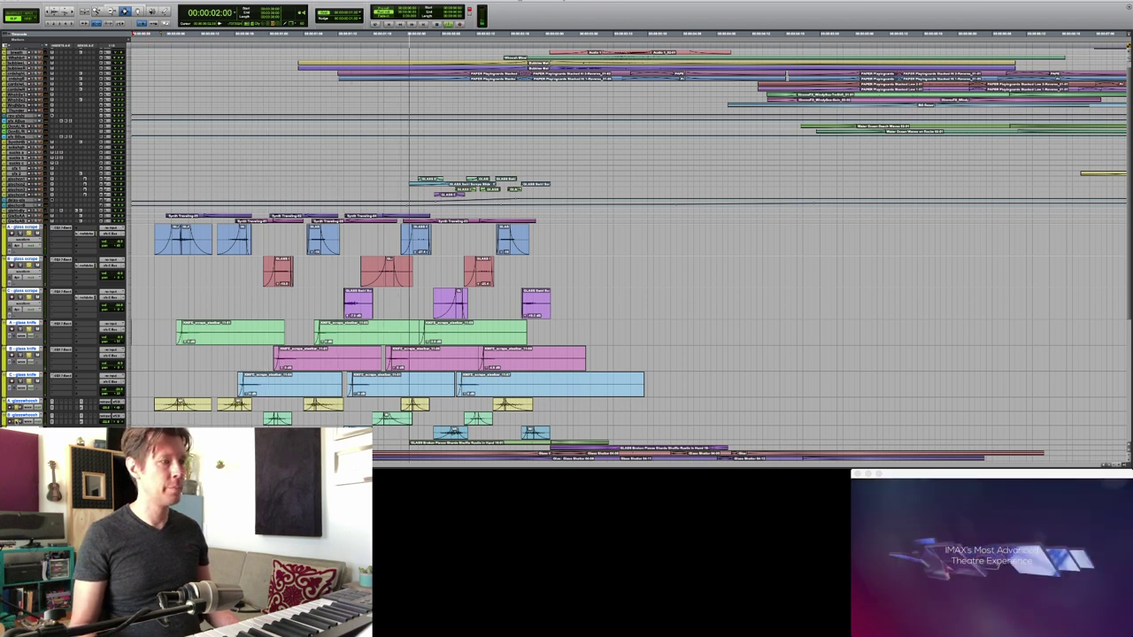
key("space")
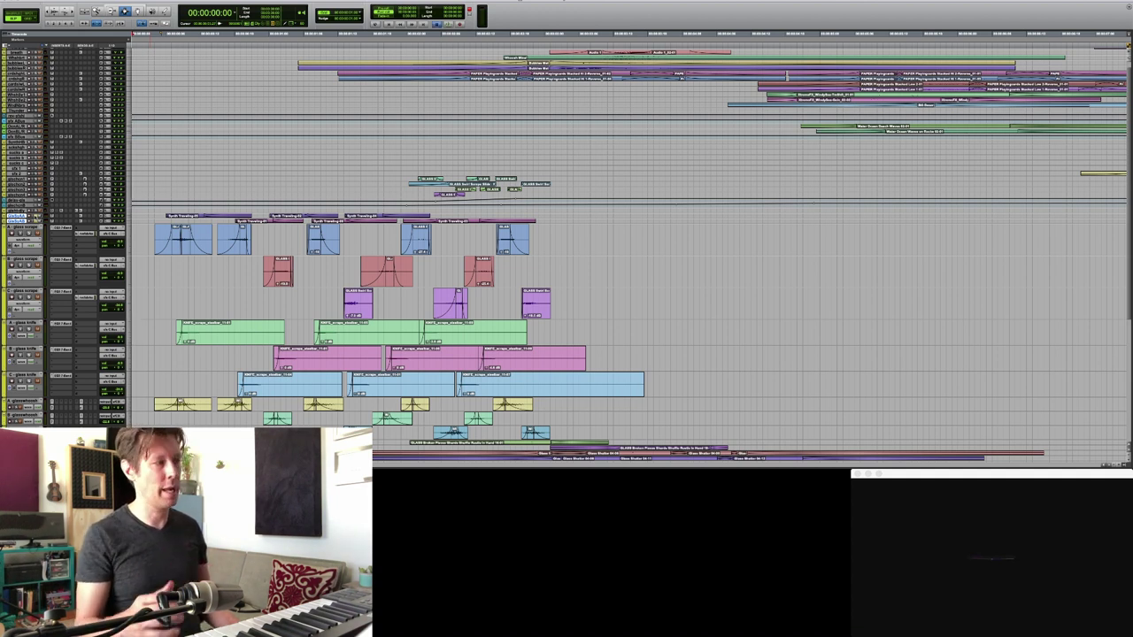
key("space")
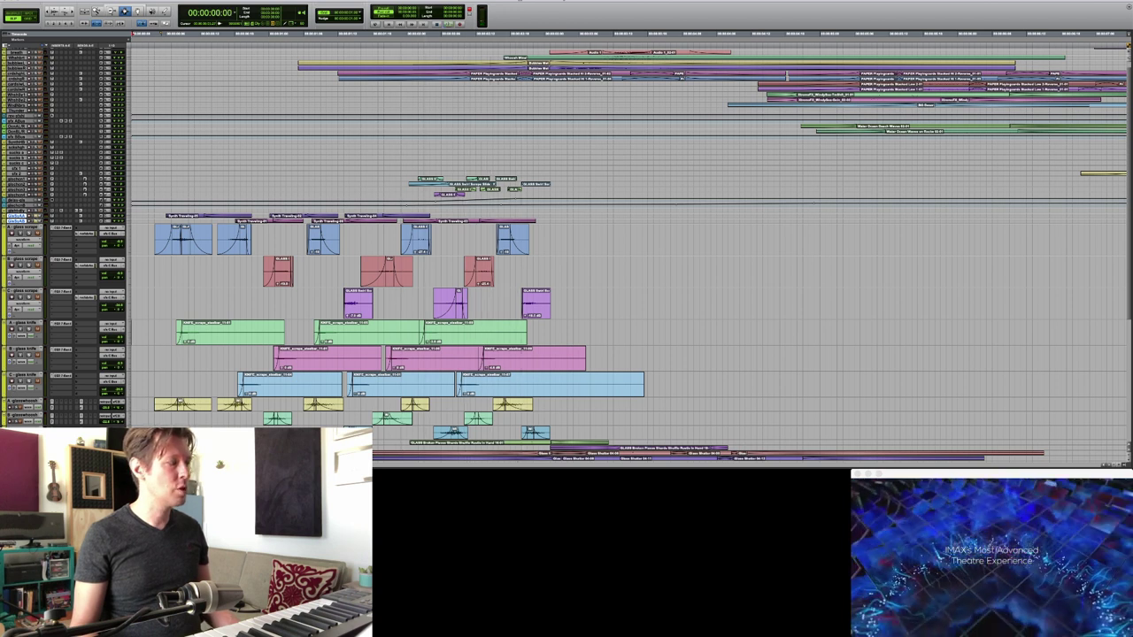
Restart playback, zoom out to fit the whole session, and jump back to the start
key("space")
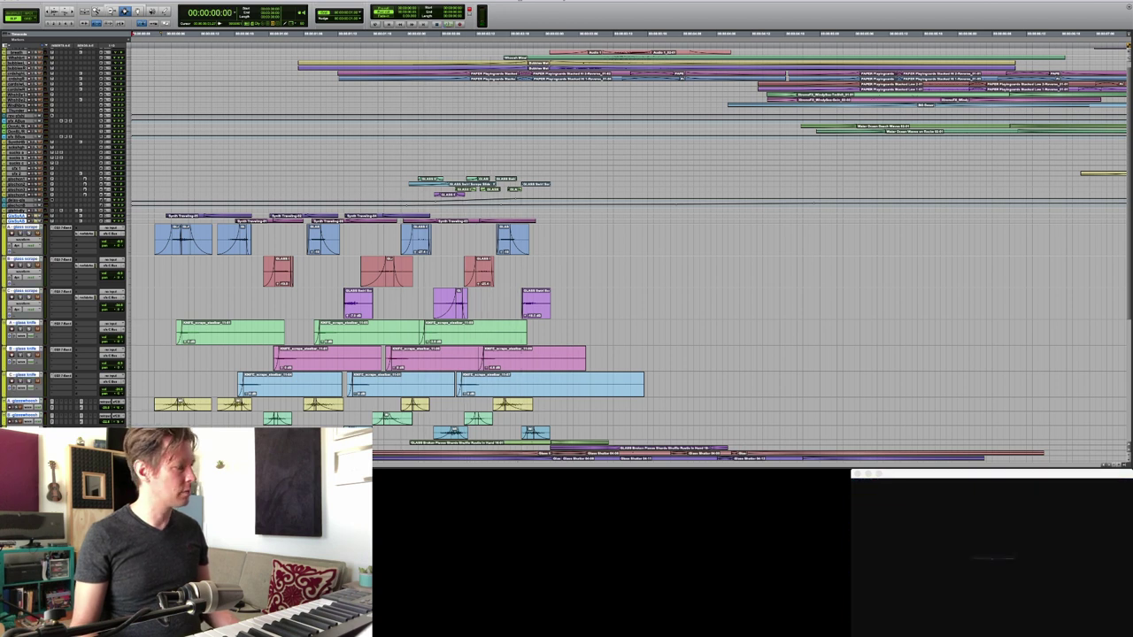
key("space")
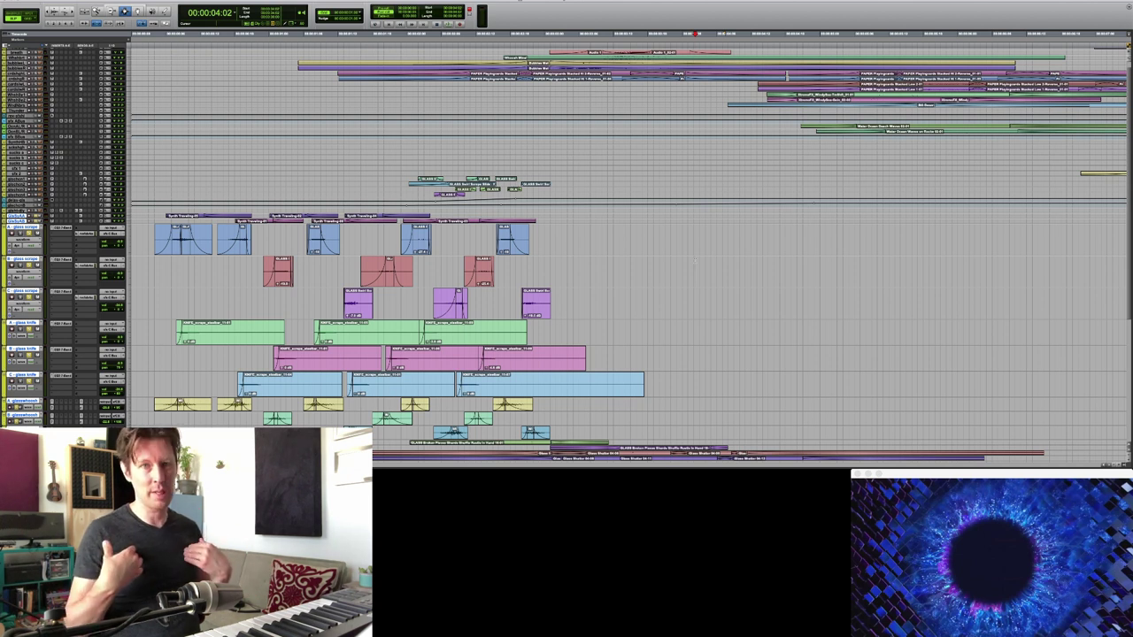
key("alt+a")
key("Return")
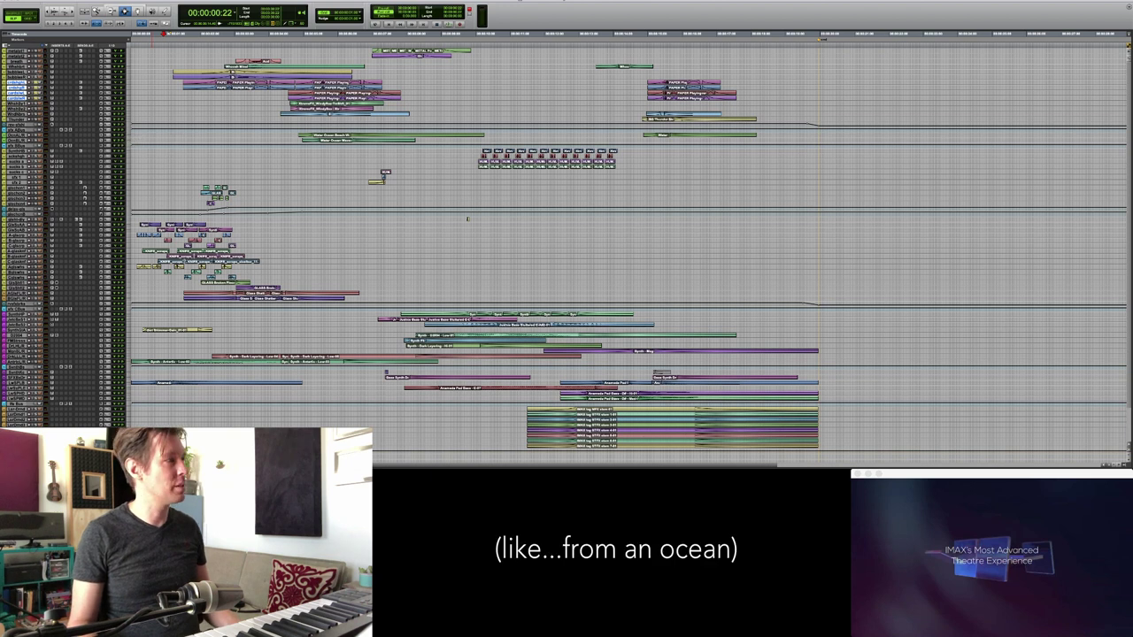
Jump back to the session start and replay the soundscape with the IMAX video
key("Return")
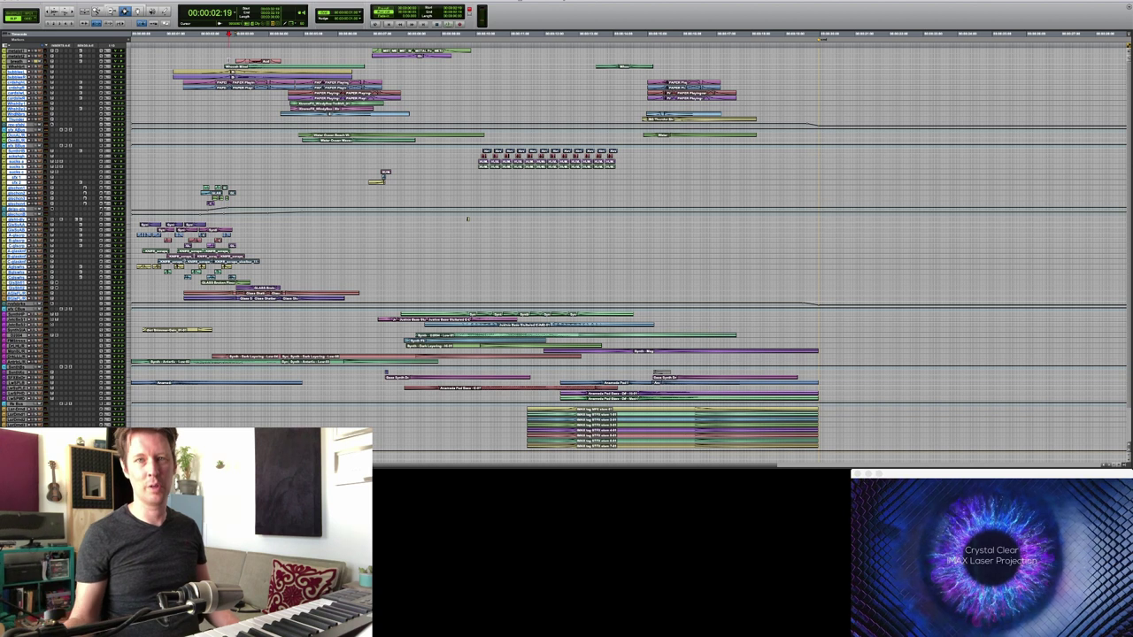
Return to the top of the session and play through to about 00:00:10:00
key("Return")
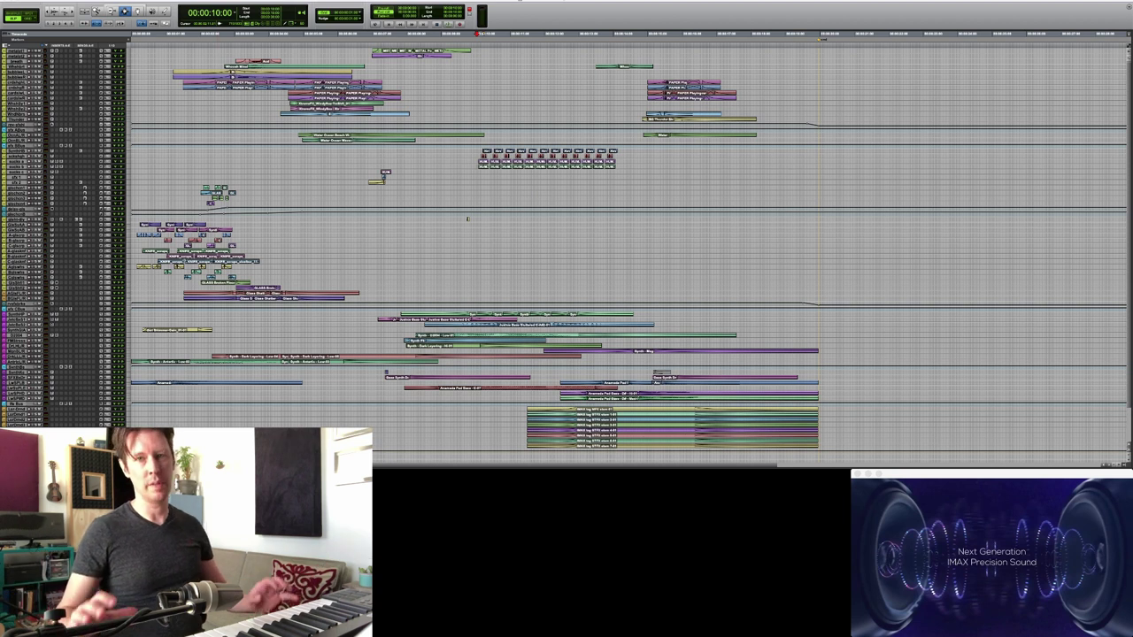
In MachFive, browse the Celli sus p, Mixed Choirs Ahs sus 1 and Banjo 1 parts
key("super+Tab")
key("super+Tab")
key("super+Tab")
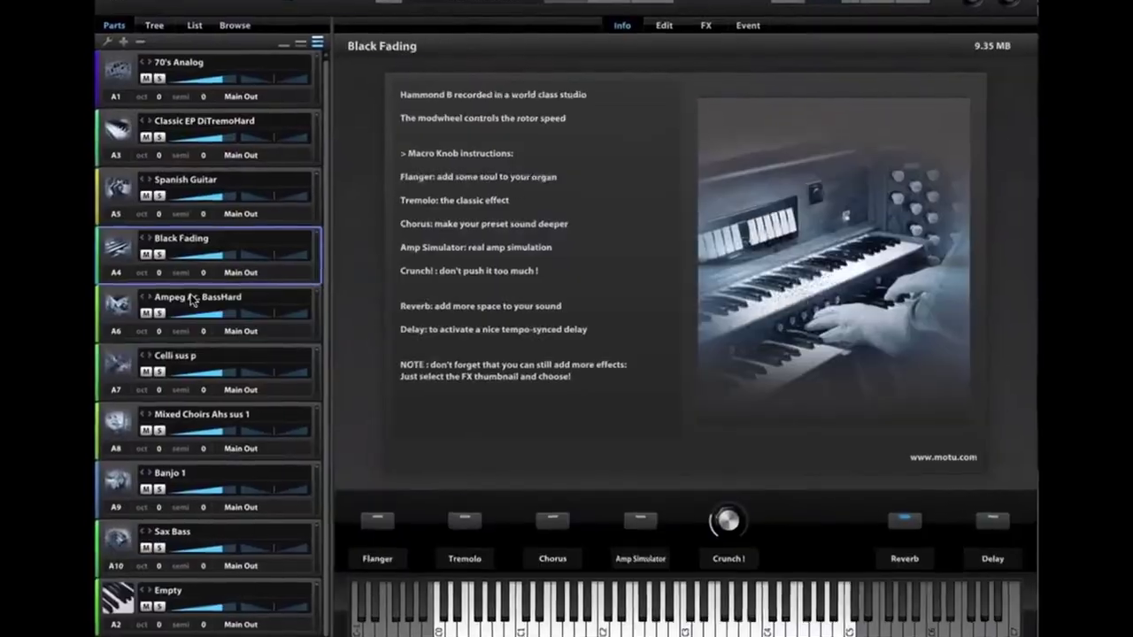
left_click(146, 355)
left_click(133, 438)
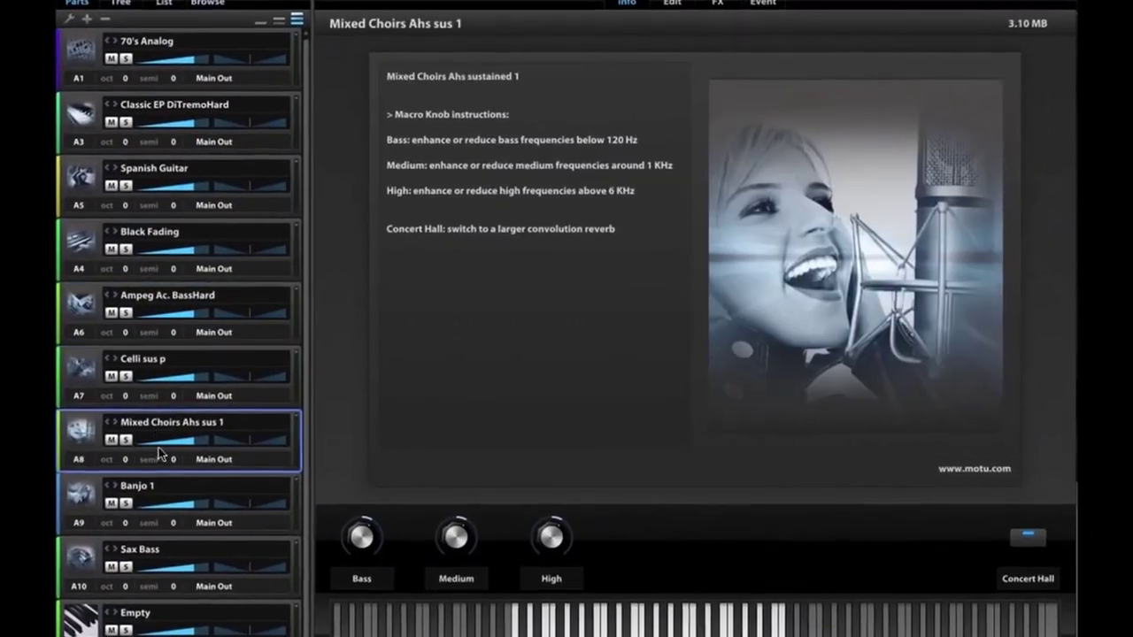
left_click(137, 532)
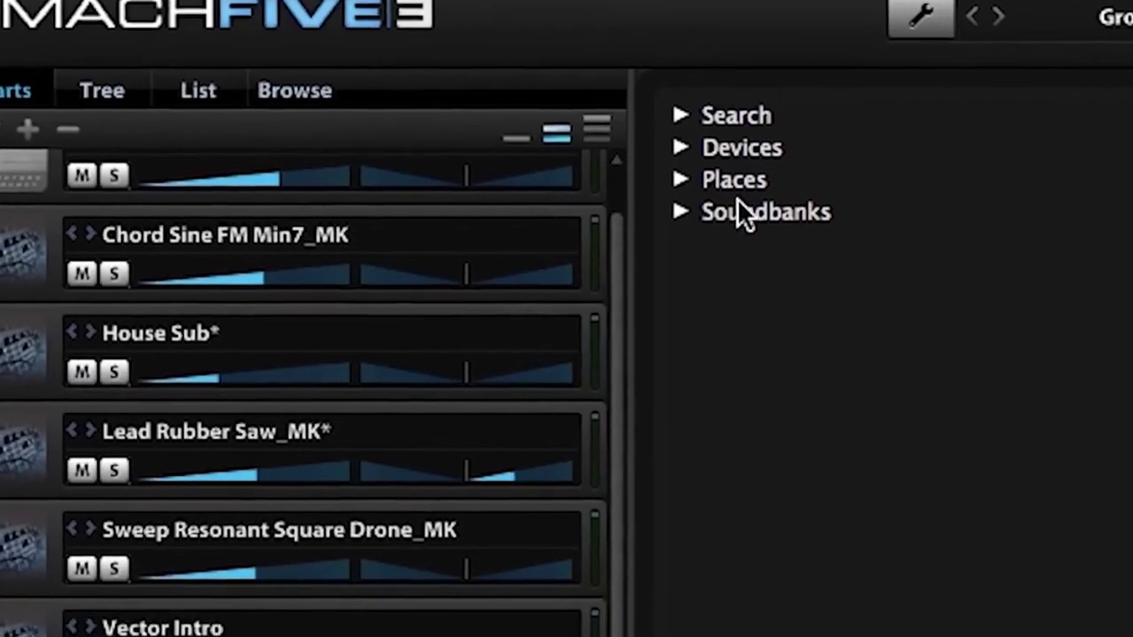
Choose the Universal Loops & Instruments soundbank and search it for guitar sounds
left_click(735, 264)
left_click(680, 195)
scroll(824, 440, "down", 10)
left_click(800, 636)
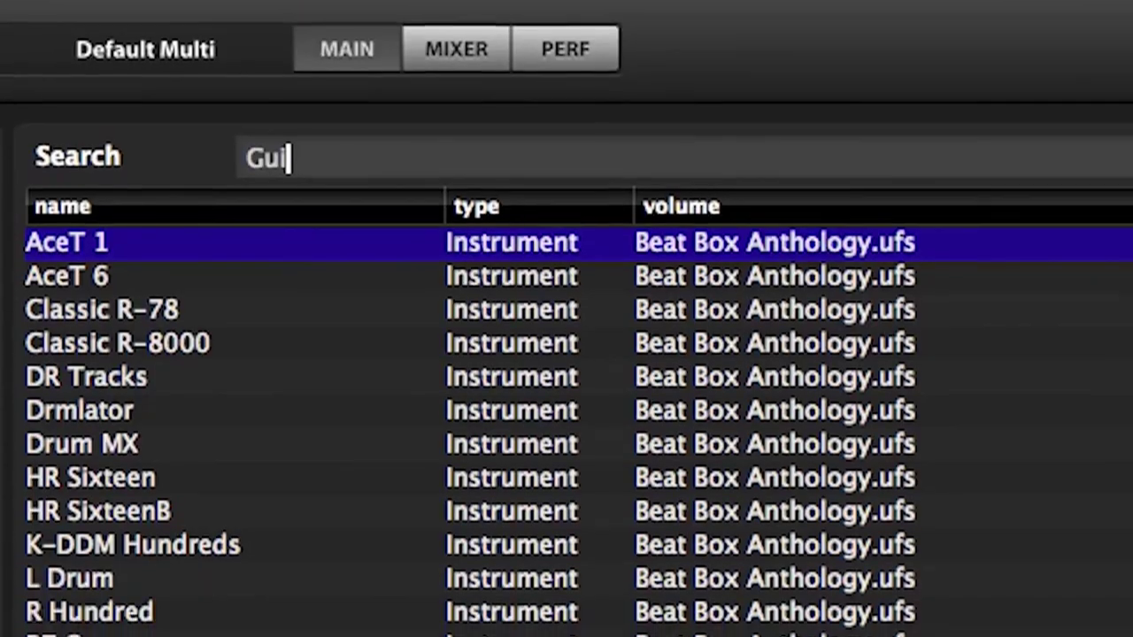
type("tar")
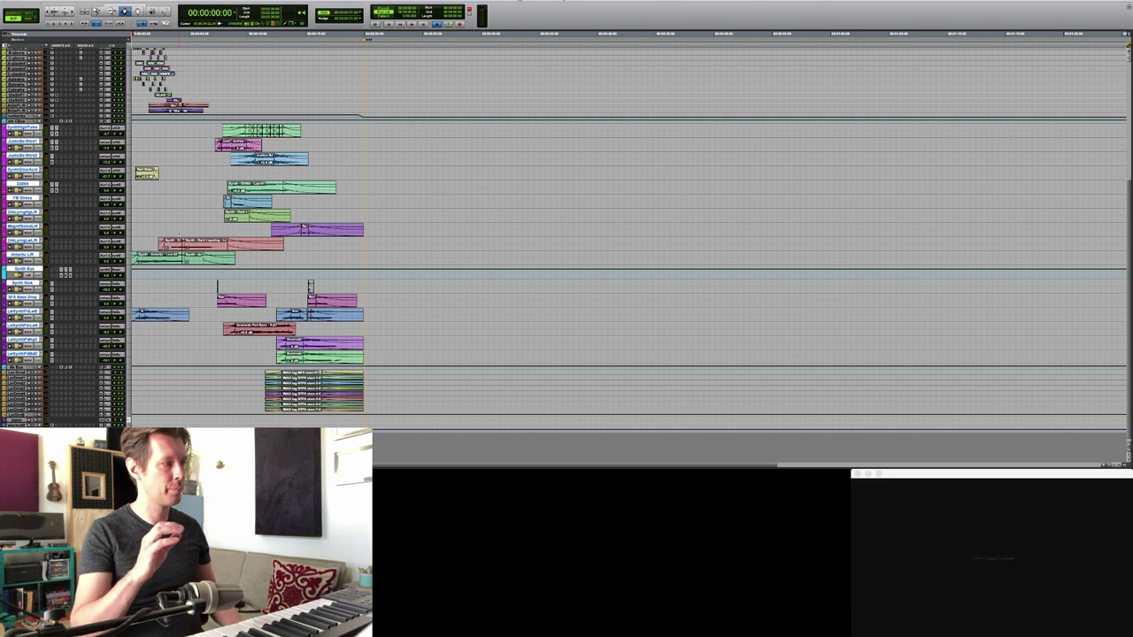
key("space")
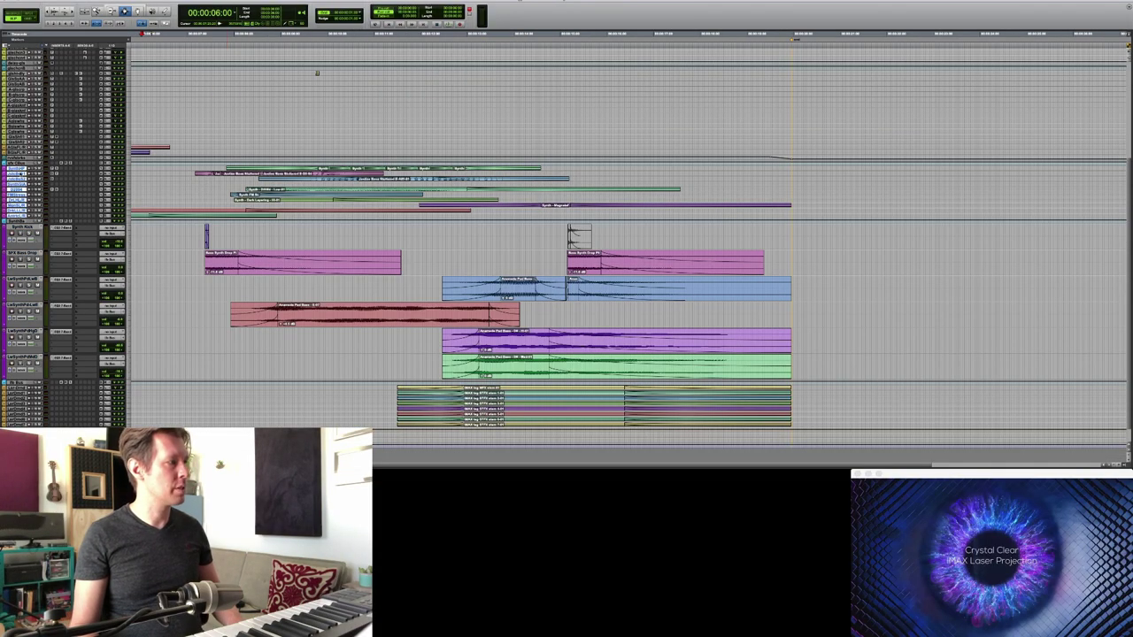
Shrink the track heights and return to the start of the session
key("KP_Decimal")
key("KP_2")
key("KP_Decimal")
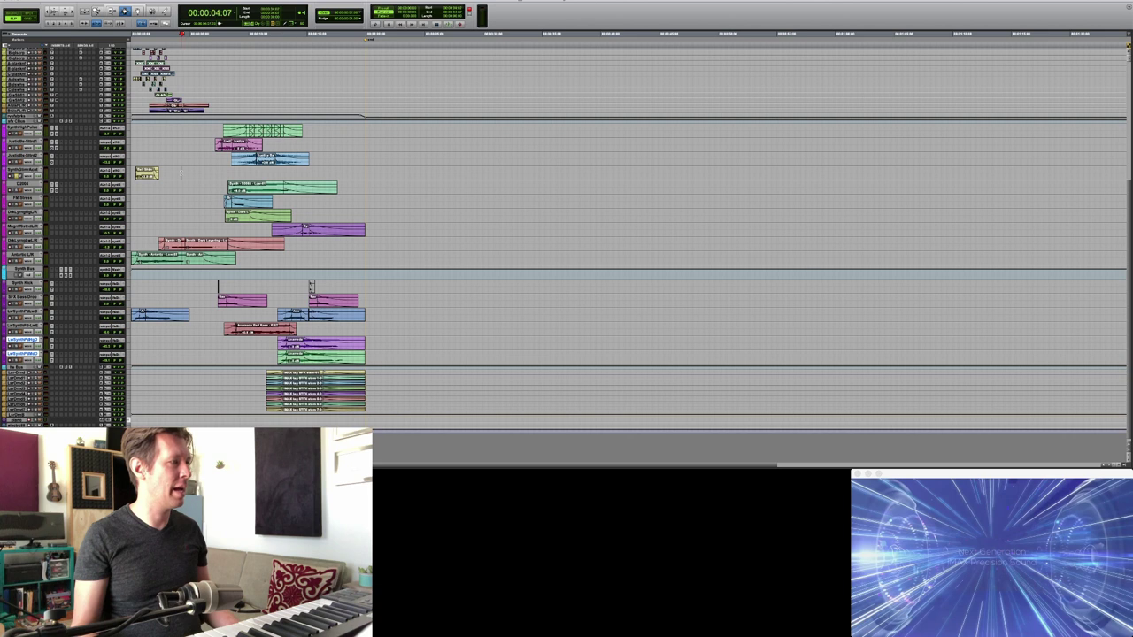
Rewind to the start, open the synth track's OneKnob Filter plug-in, and resume playback
key("Return")
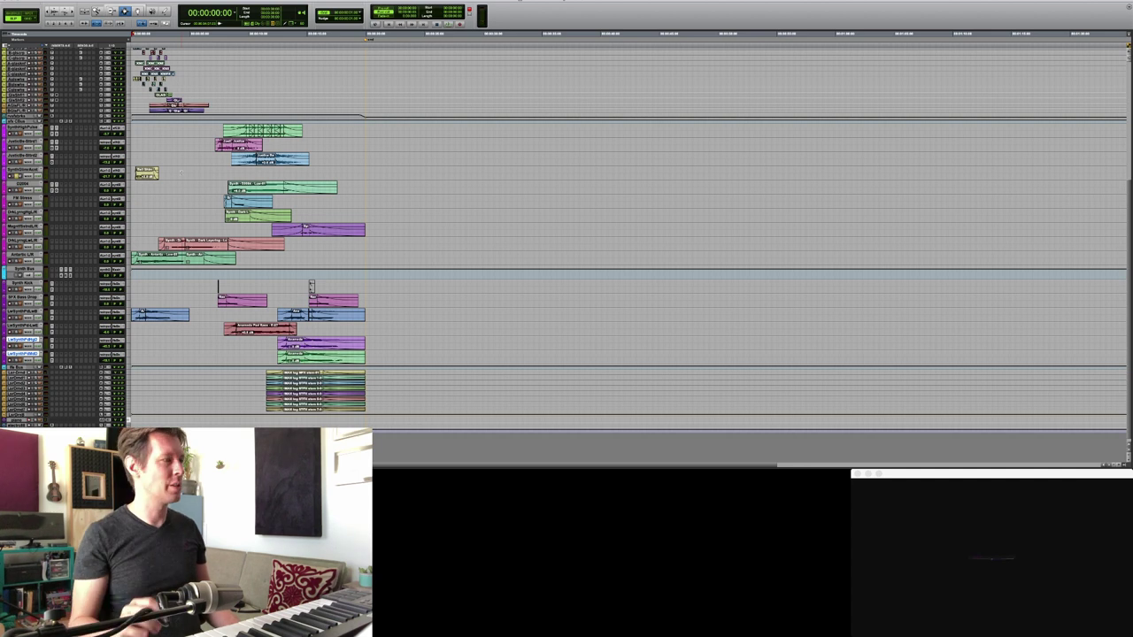
key("super+bracketright")
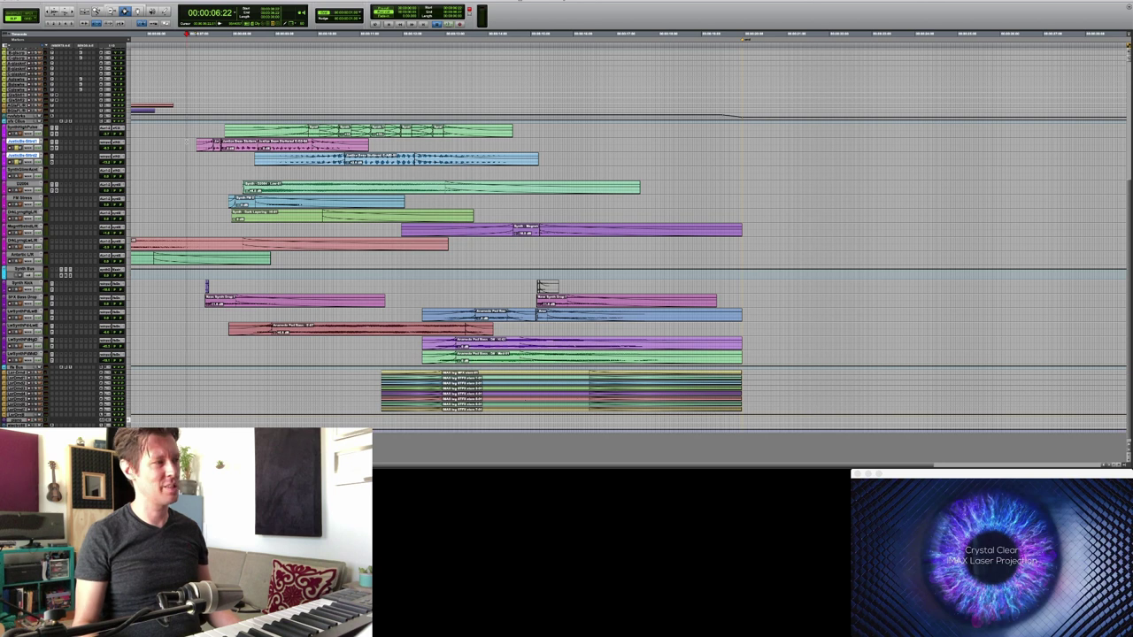
key("space")
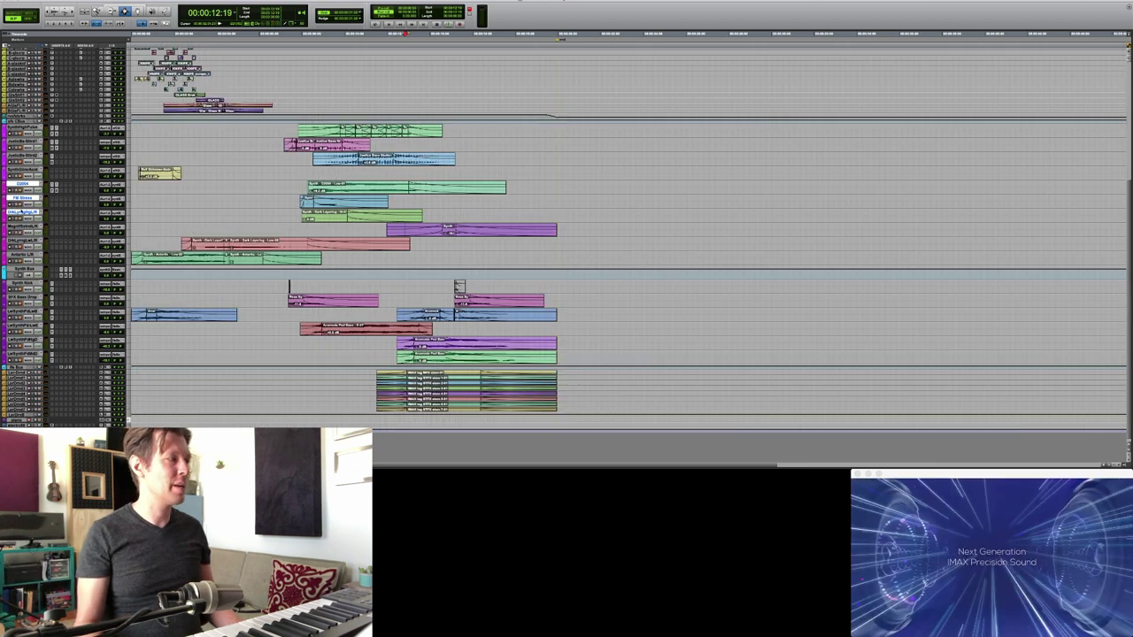
Zoom the timeline horizontally, then fit all the session's tracks into view
scroll(619, 266, "up", 3)
scroll(620, 266, "down", 2)
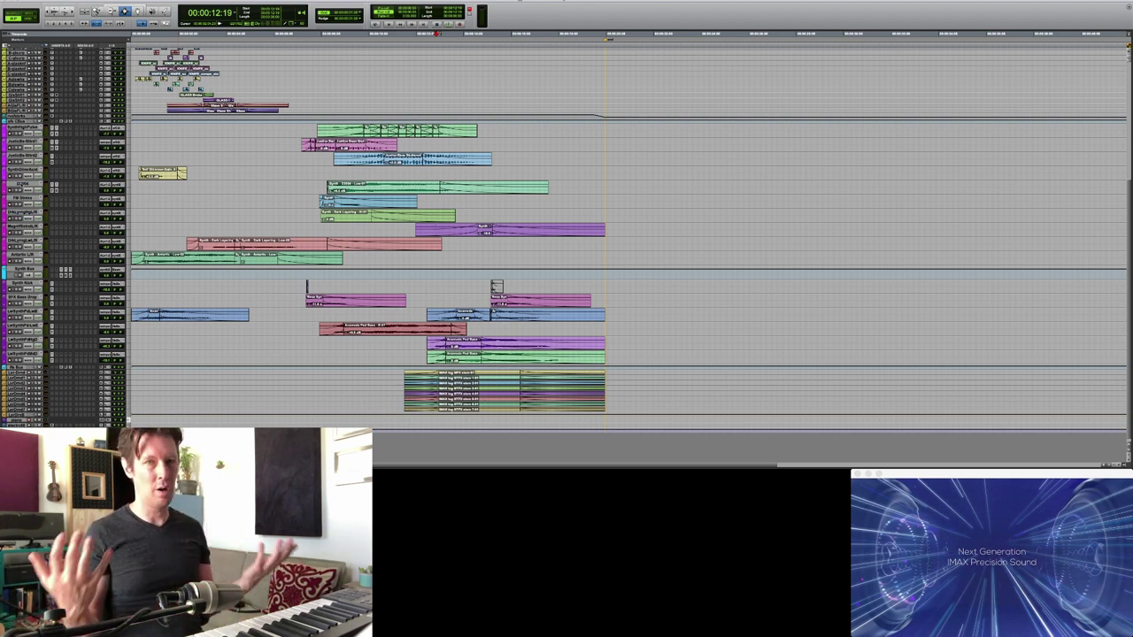
key("ctrl+alt+super+bracketleft")
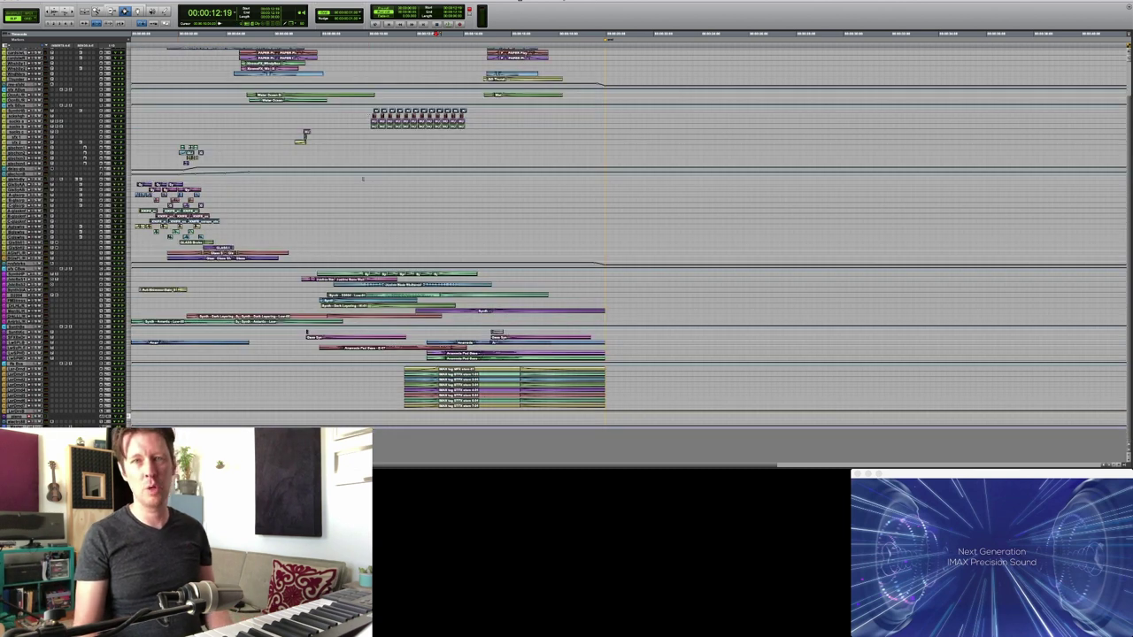
Scroll the edit window to view all the session's tracks during playback
scroll(814, 172, "up", 2)
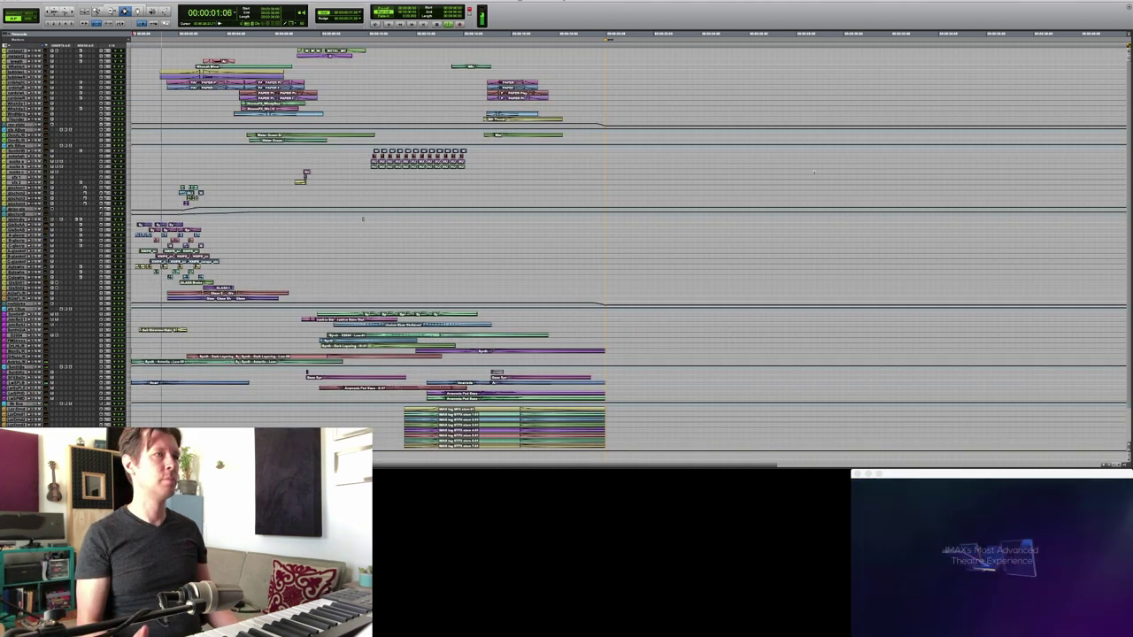